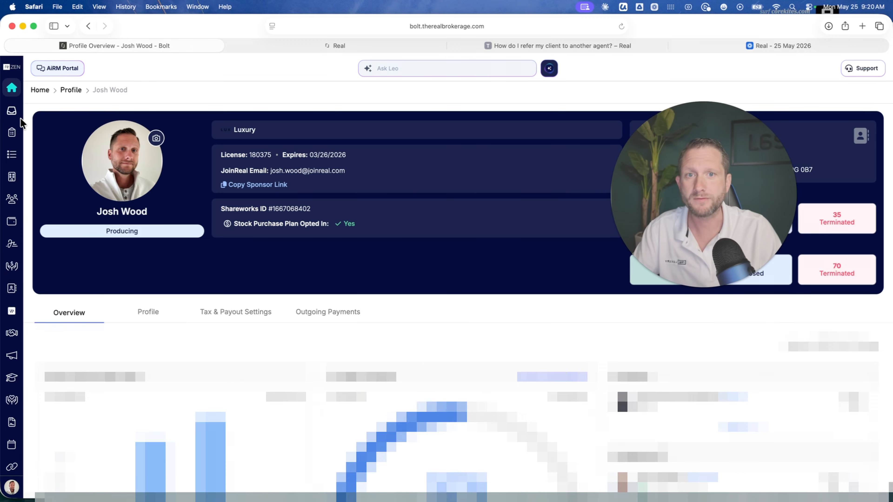
# - View the My Transactions page, and open My Listings to look through the active listings
pyautogui.click(14, 136)
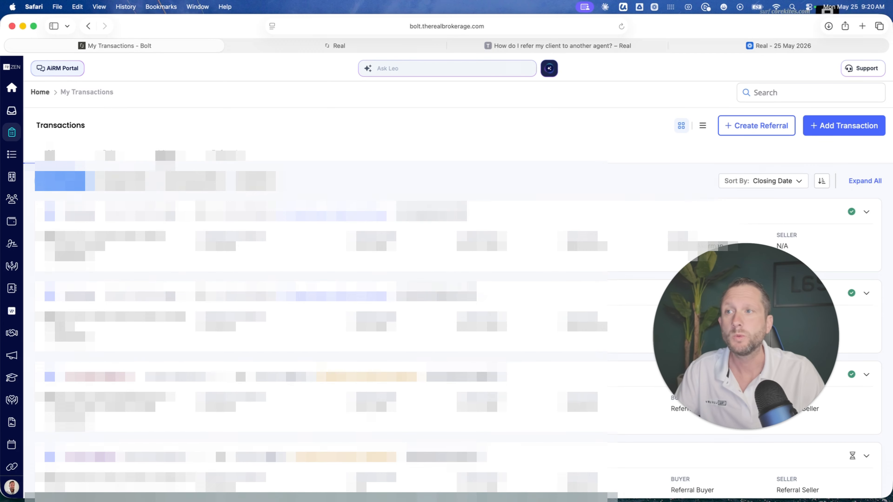
pyautogui.click(11, 157)
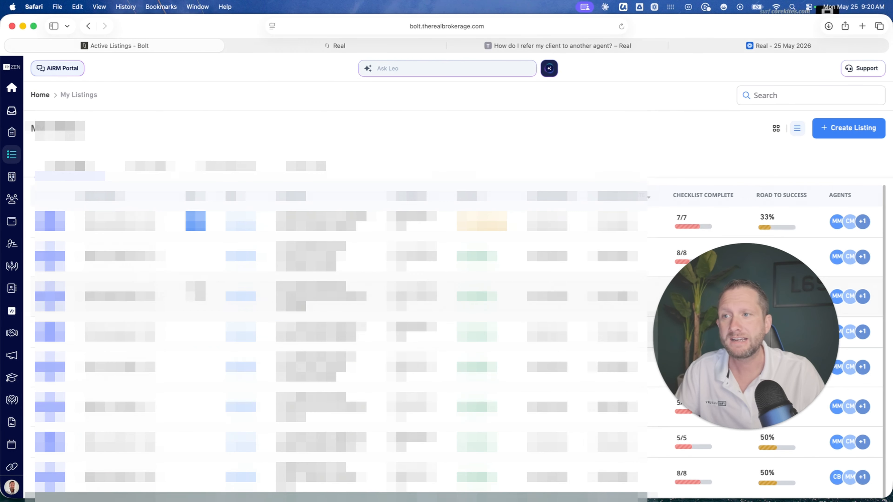
pyautogui.scroll(-5, 446, 282)
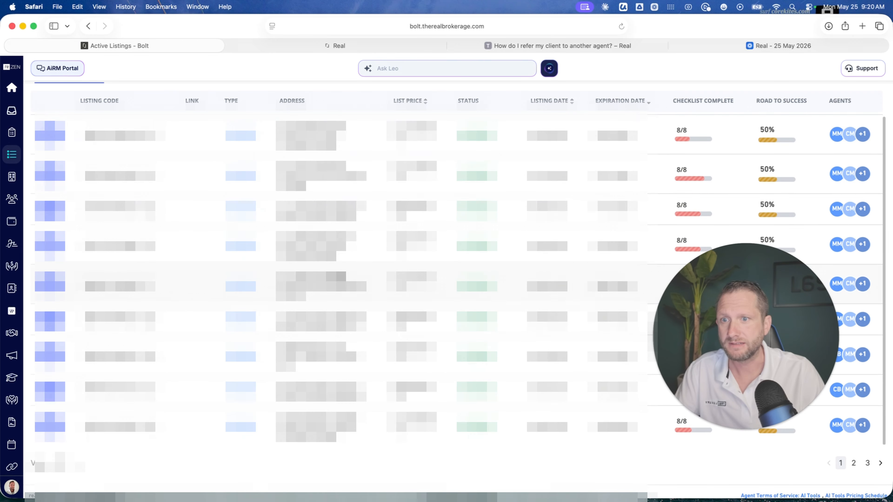
pyautogui.scroll(5, 447, 281)
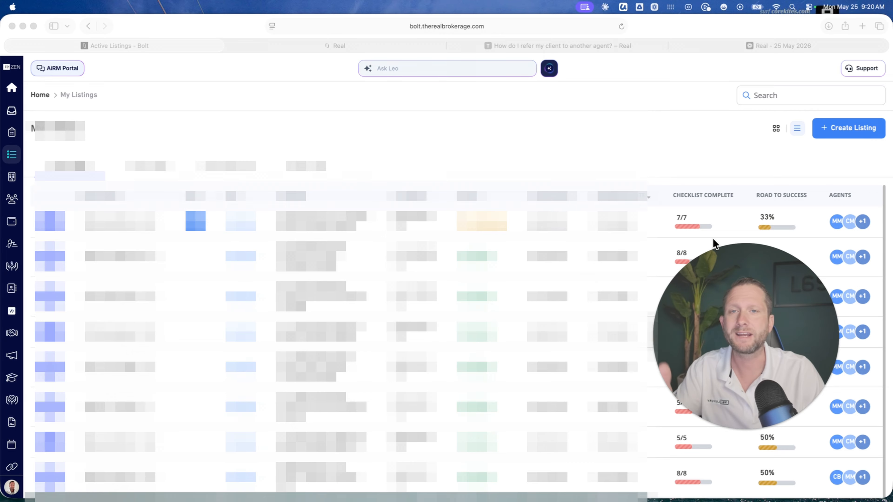
# - Search My Listings by the property's street name and open the matching active listing
pyautogui.click(769, 98)
pyautogui.click(770, 94)
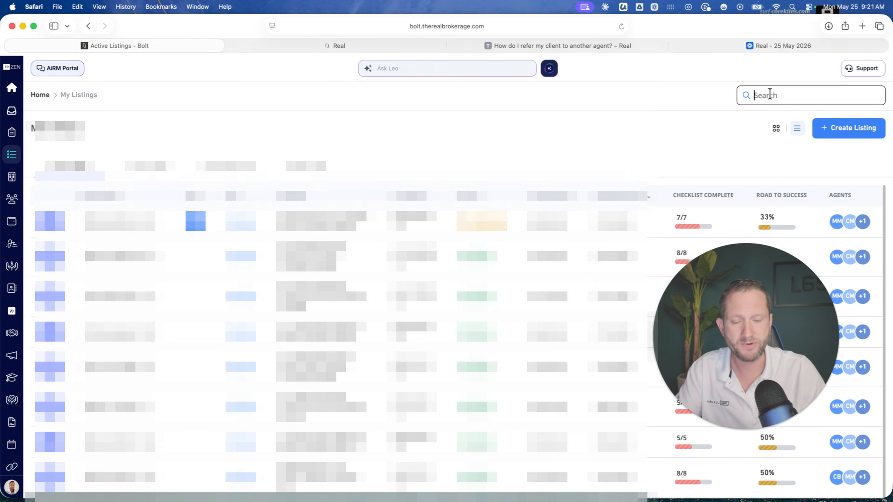
pyautogui.write('dunshire')
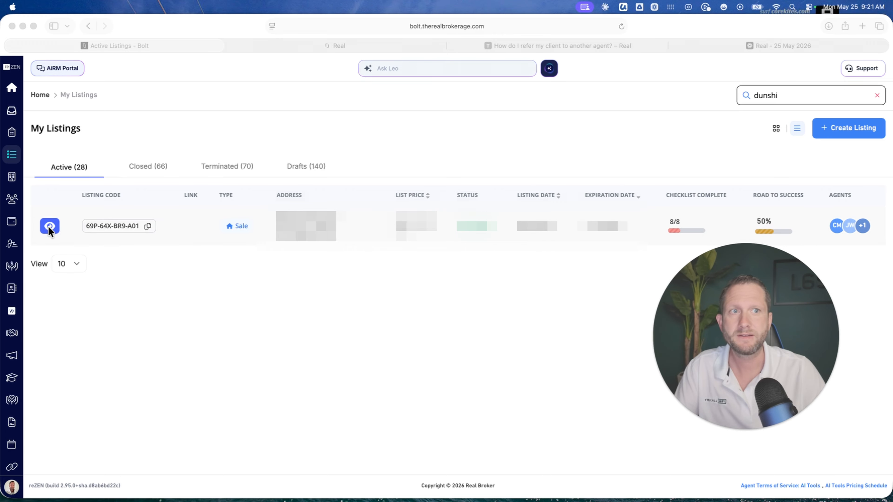
pyautogui.click(49, 228)
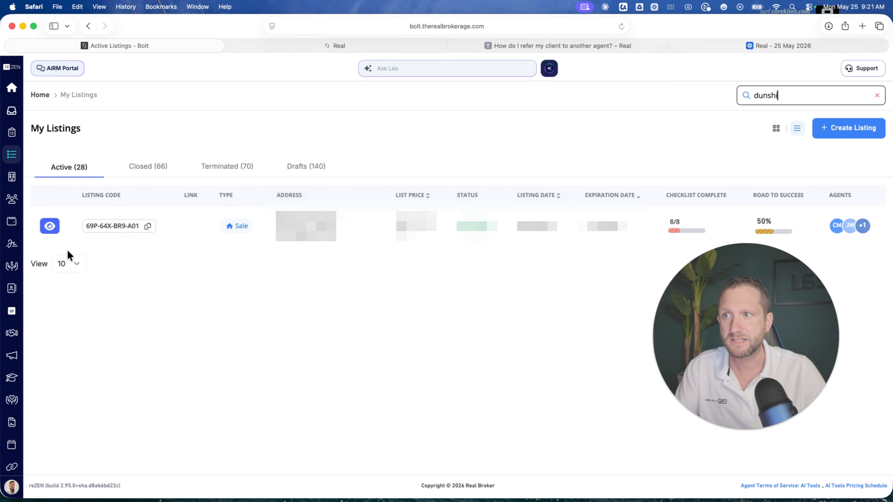
pyautogui.click(54, 224)
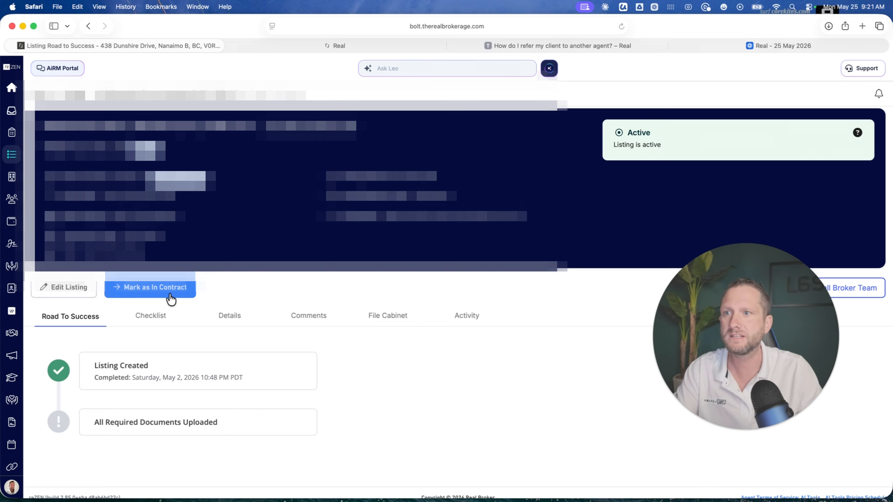
# - Mark the listing as In Contract, creating a new transaction from it with the prefilled address and MLS number
pyautogui.click(160, 296)
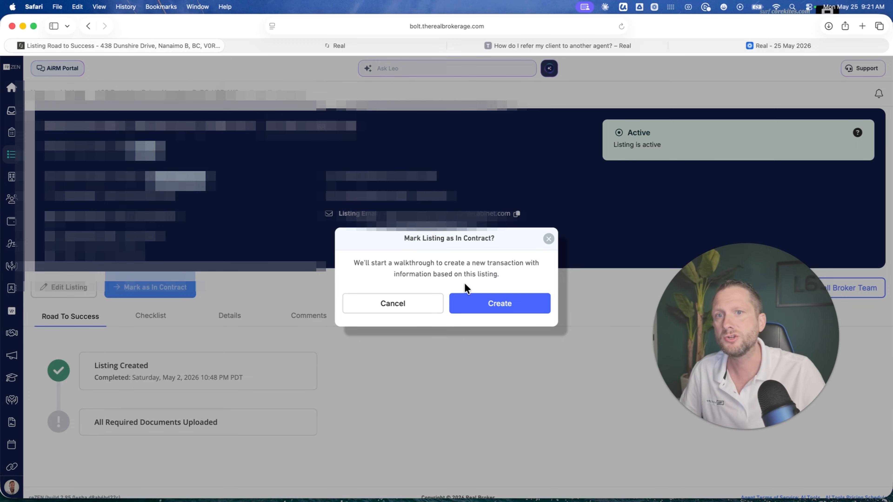
pyautogui.click(473, 304)
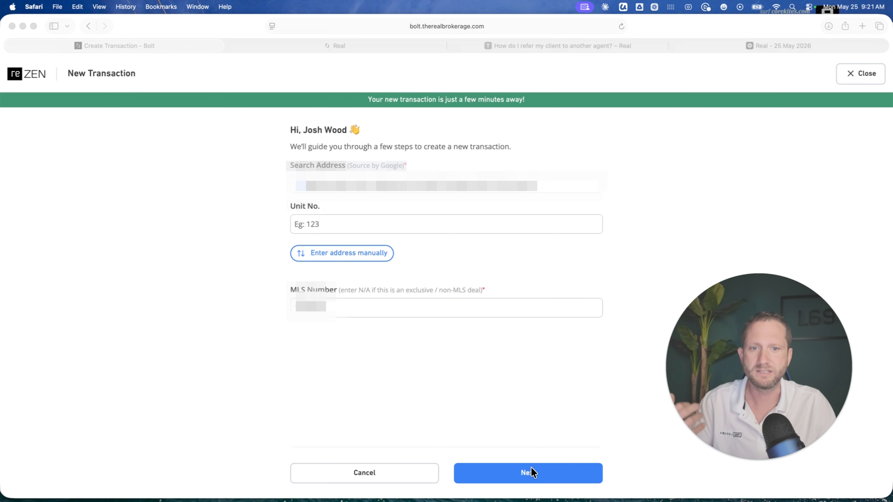
pyautogui.click(319, 313)
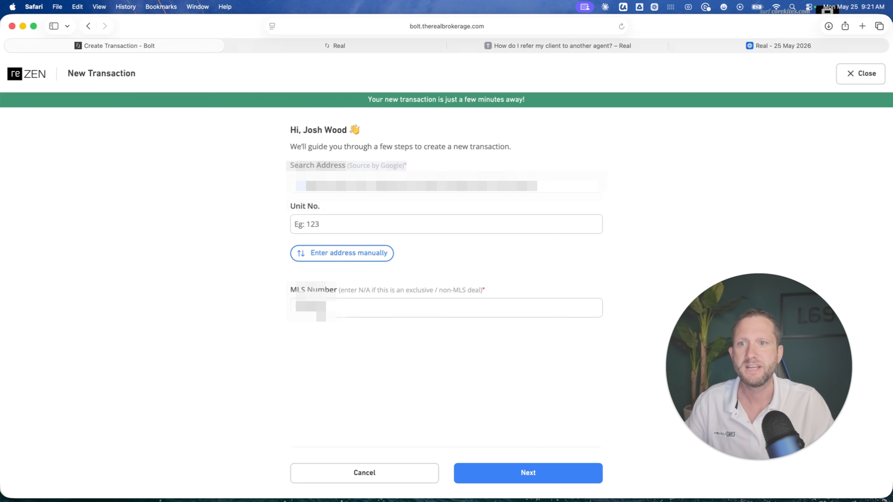
pyautogui.click(554, 479)
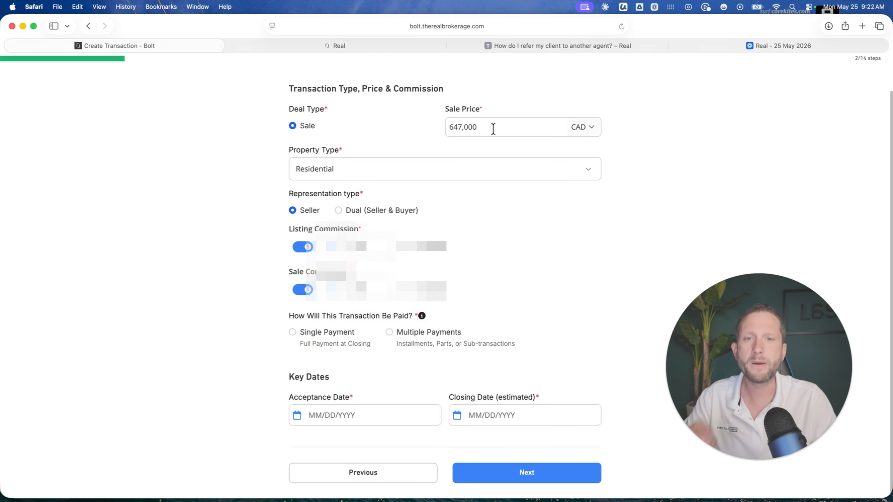
# - Set the transaction to Single Payment with acceptance date 05/24/2026 and estimated closing date 08/25/2026, and continue
pyautogui.doubleClick(481, 127)
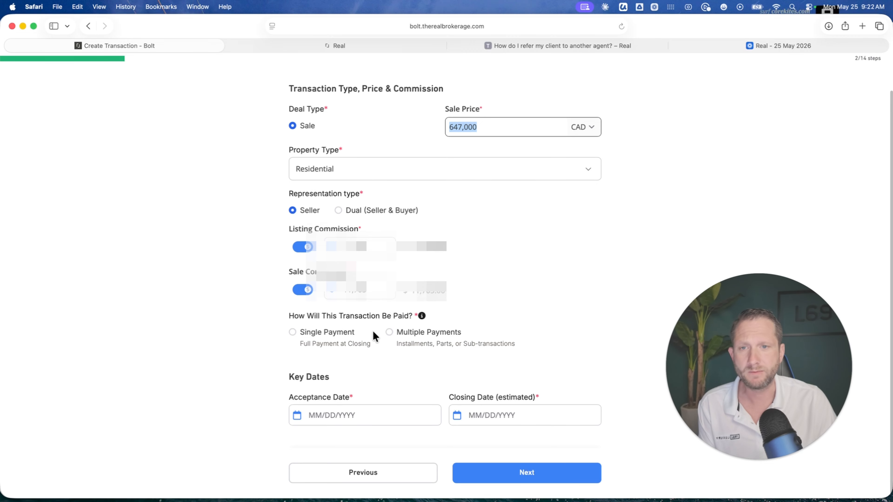
pyautogui.click(294, 331)
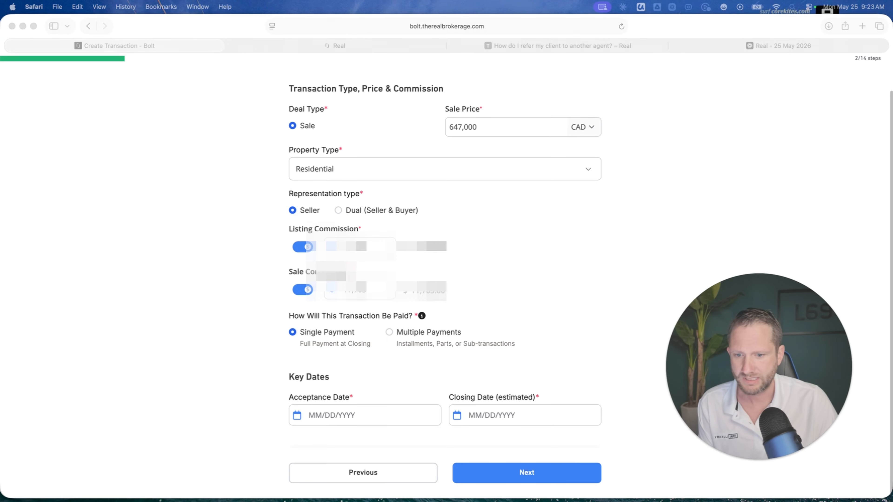
pyautogui.click(352, 416)
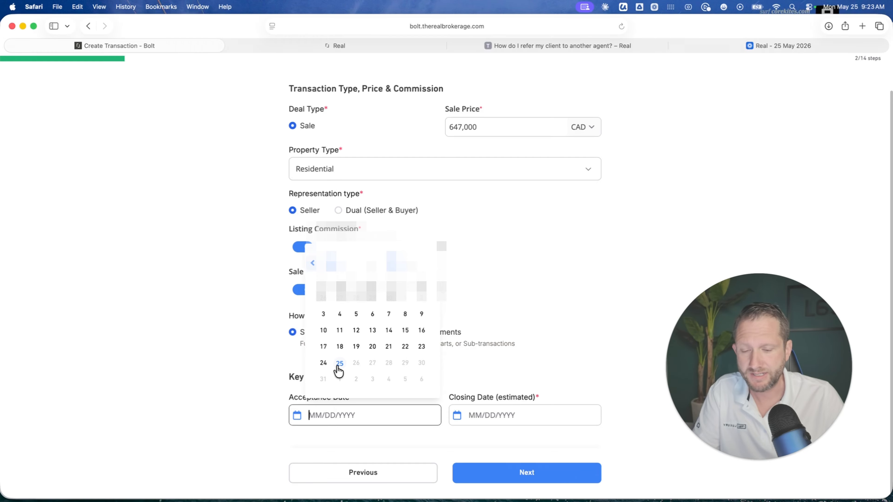
pyautogui.click(323, 364)
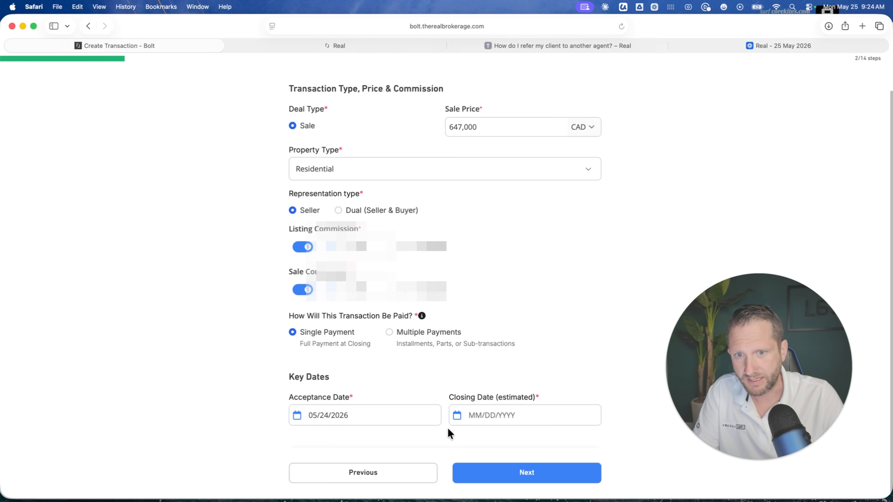
pyautogui.click(482, 418)
pyautogui.write('08/25/2026')
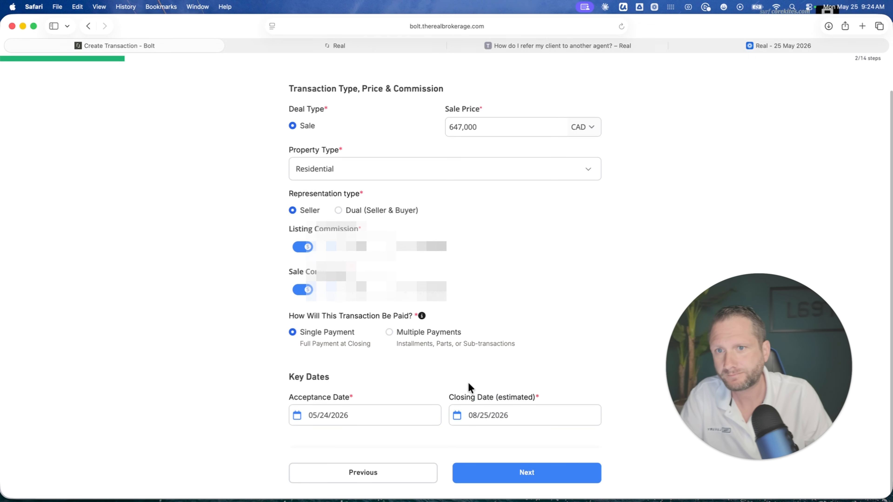
pyautogui.click(430, 375)
pyautogui.click(494, 473)
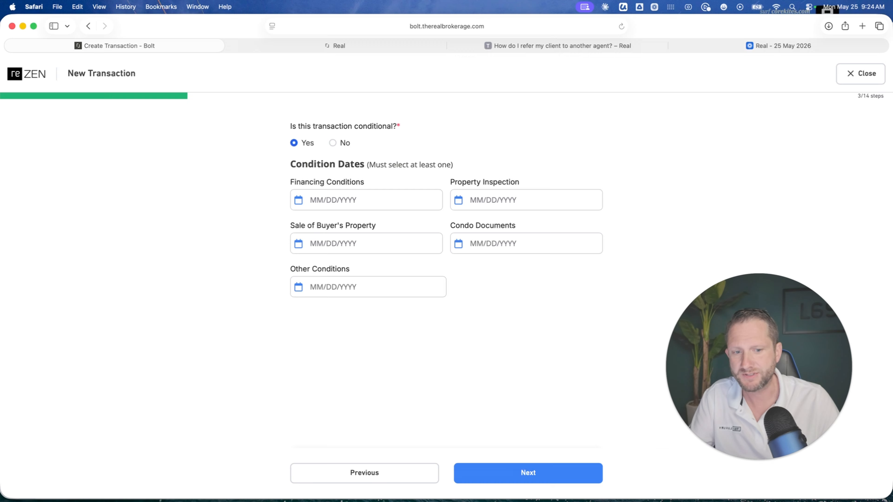
# - Set the Financing Conditions, Property Inspection and Other Conditions dates to 06/08/2026, and continue to the seller and buyer details
pyautogui.click(337, 204)
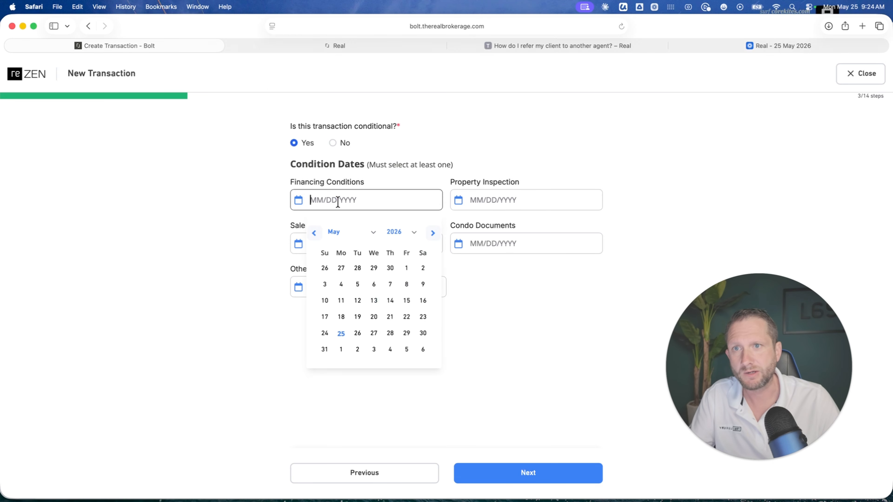
pyautogui.click(433, 234)
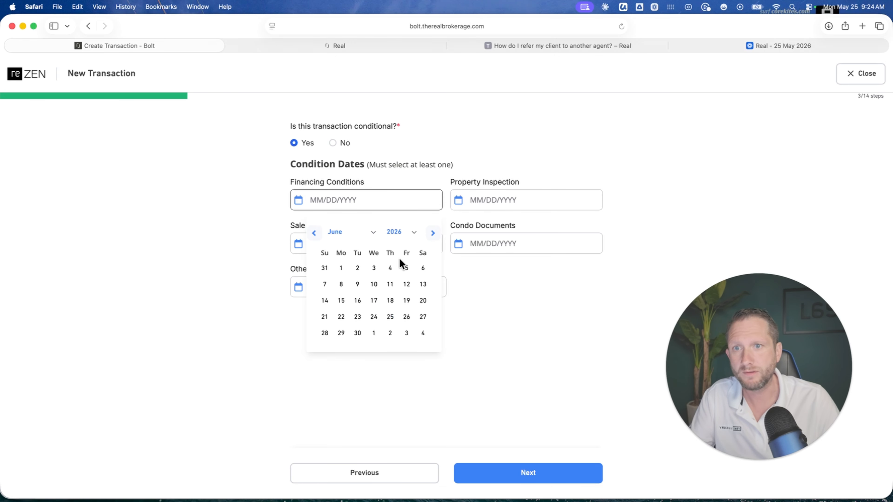
pyautogui.click(341, 285)
pyautogui.click(494, 200)
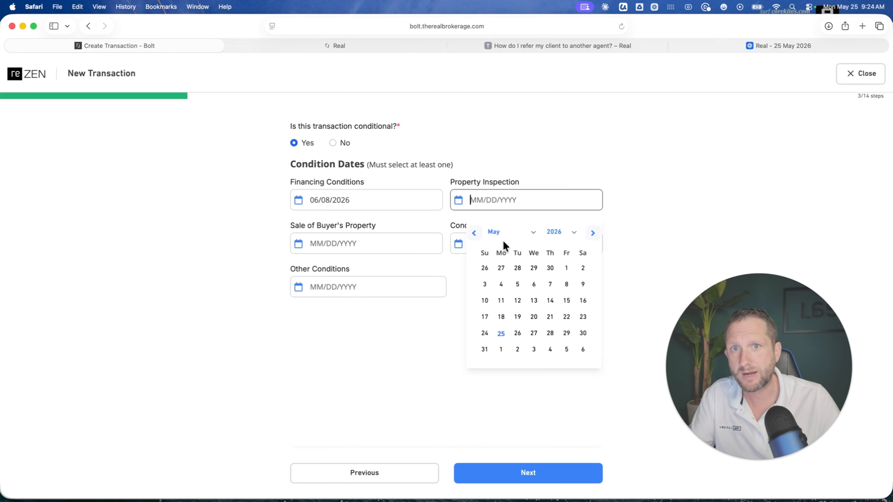
pyautogui.click(593, 234)
pyautogui.click(501, 284)
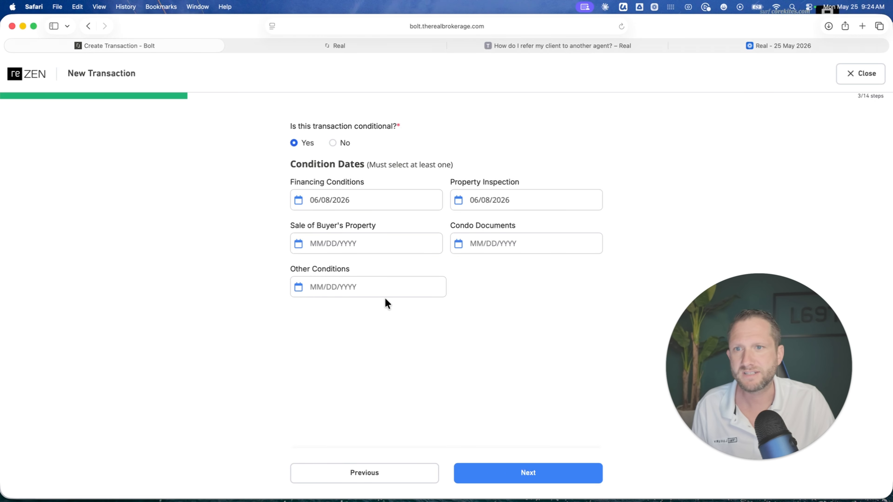
pyautogui.click(344, 287)
pyautogui.click(432, 320)
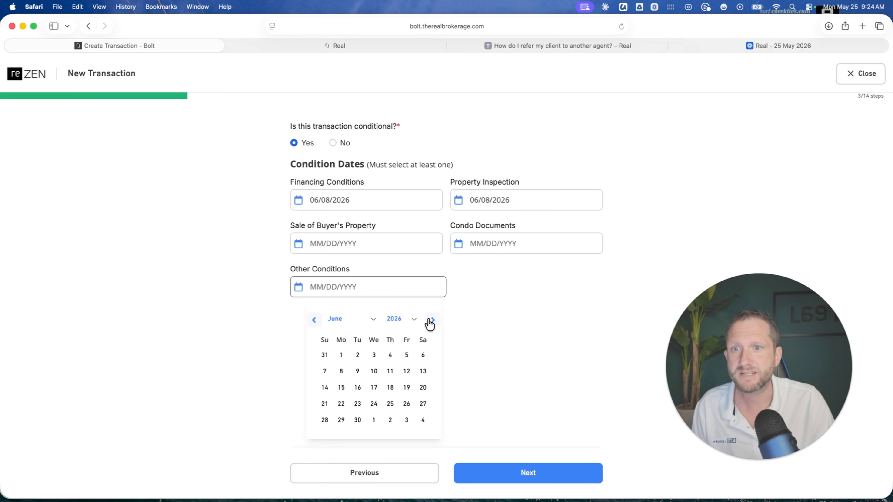
pyautogui.click(341, 371)
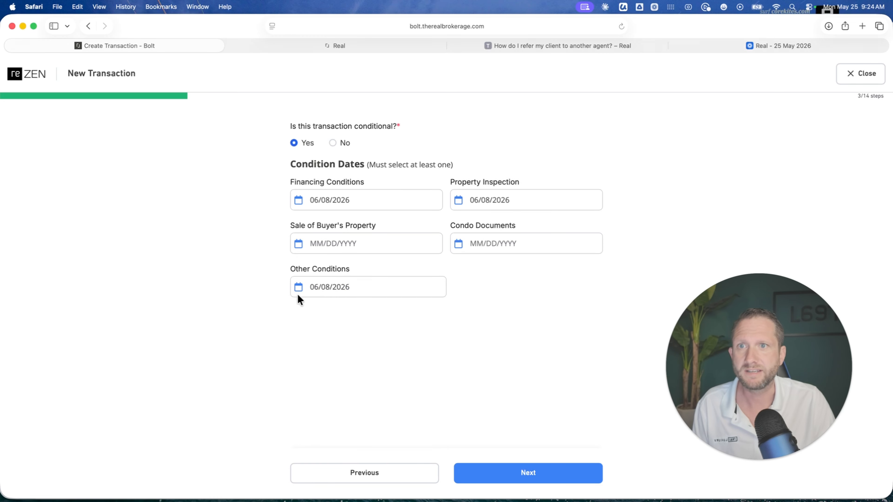
pyautogui.click(538, 481)
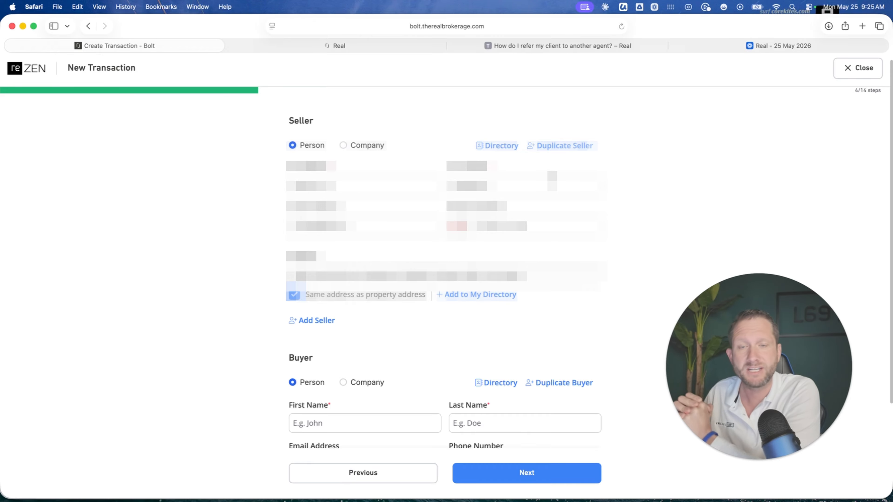
# - Fill in the names and contact details of two buyers below the prefilled seller, and continue to the transaction owner
pyautogui.scroll(-5, 446, 247)
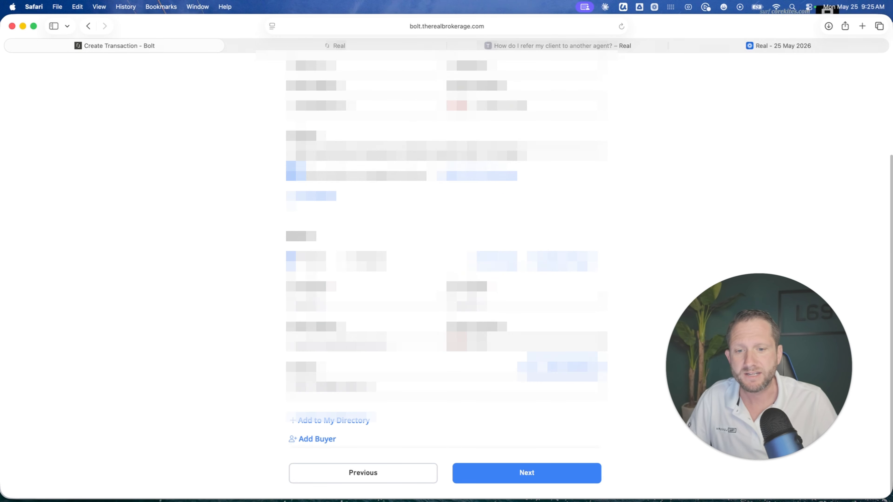
pyautogui.press('super+Tab')
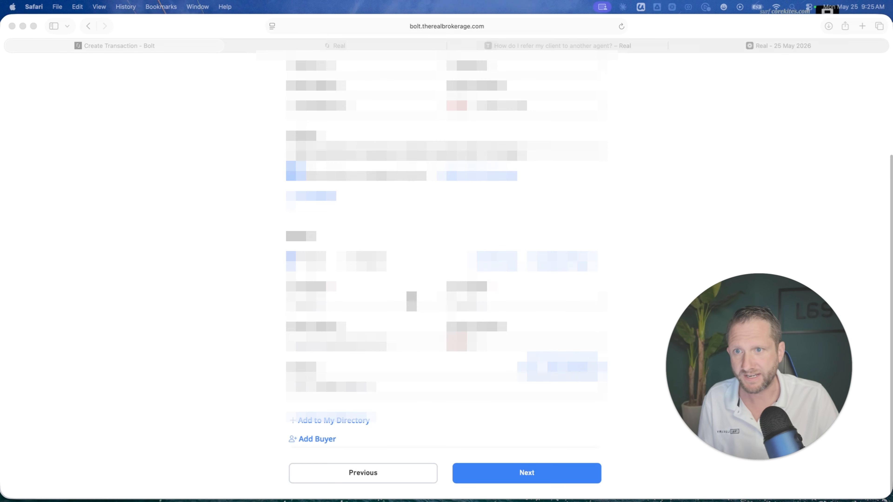
pyautogui.click(412, 302)
pyautogui.press('Tab')
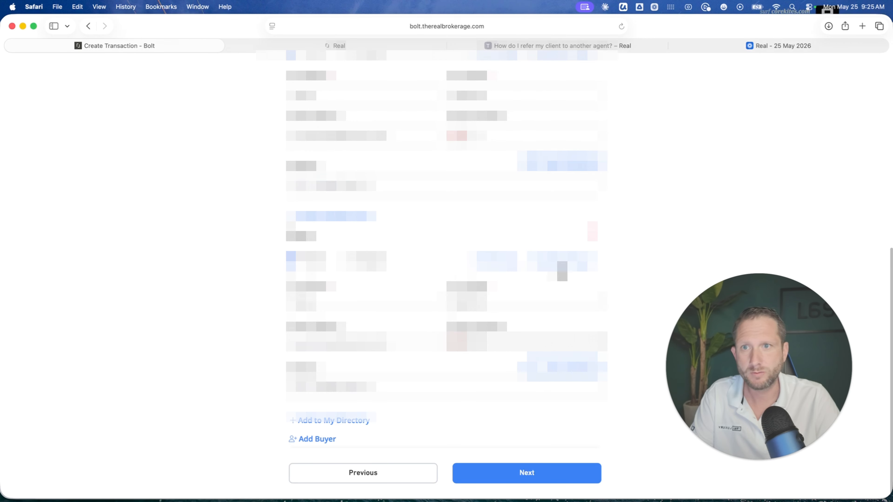
pyautogui.scroll(2, 558, 276)
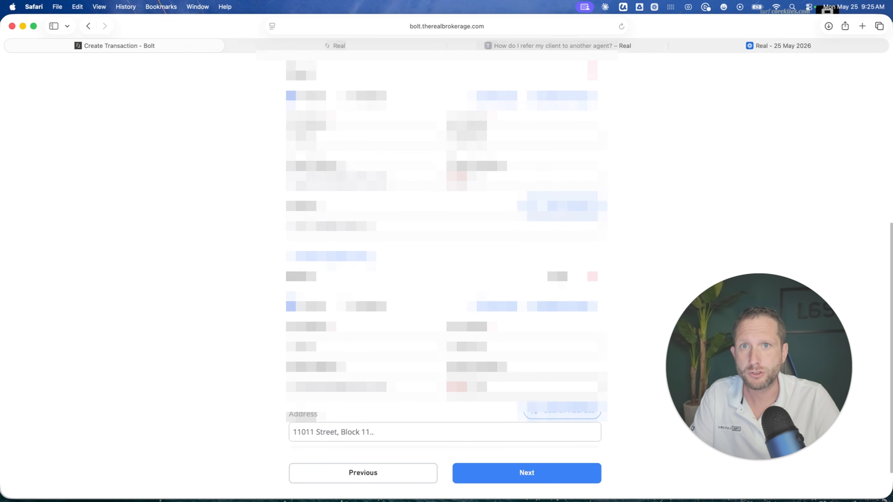
pyautogui.scroll(-1, 557, 276)
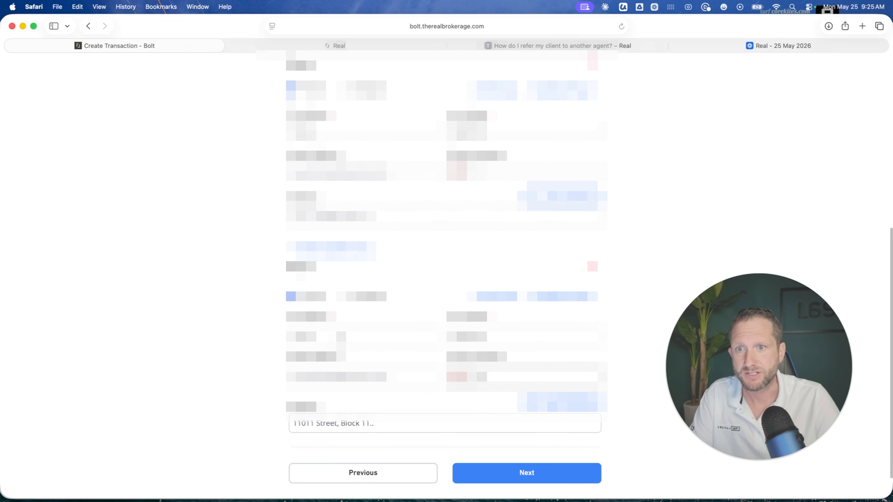
pyautogui.moveTo(320, 334); pyautogui.dragTo(281, 337)
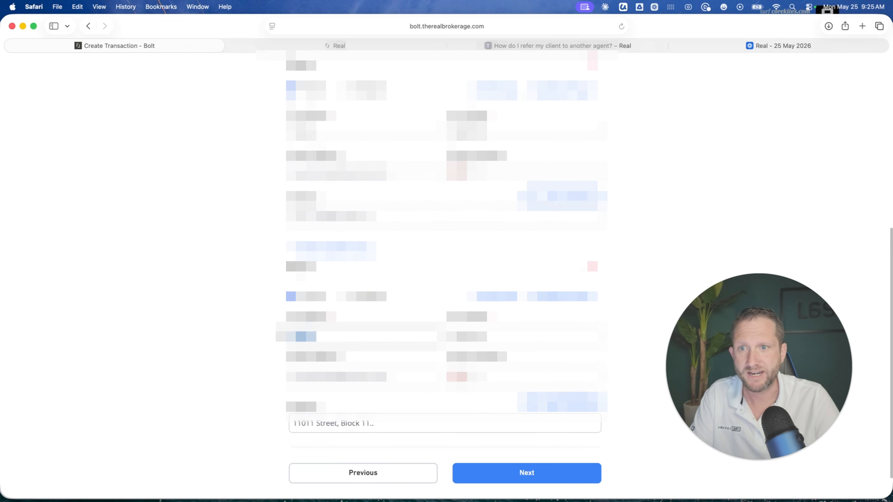
pyautogui.write('Seller')
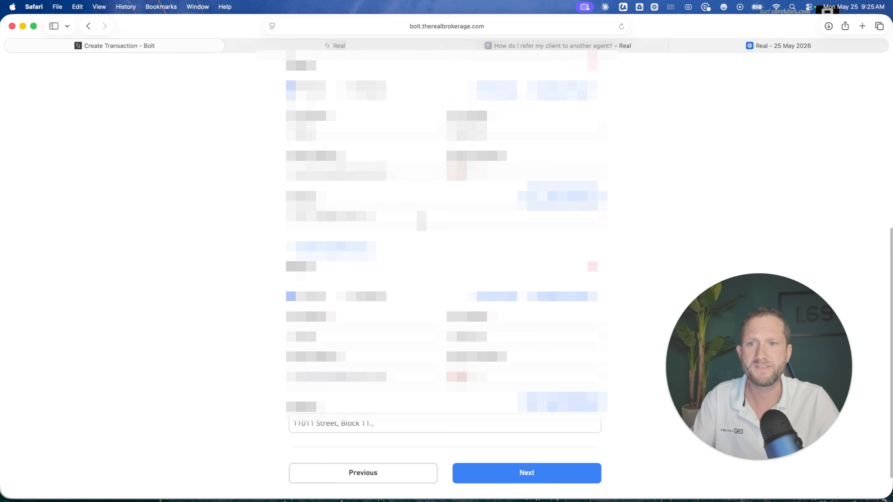
pyautogui.click(518, 476)
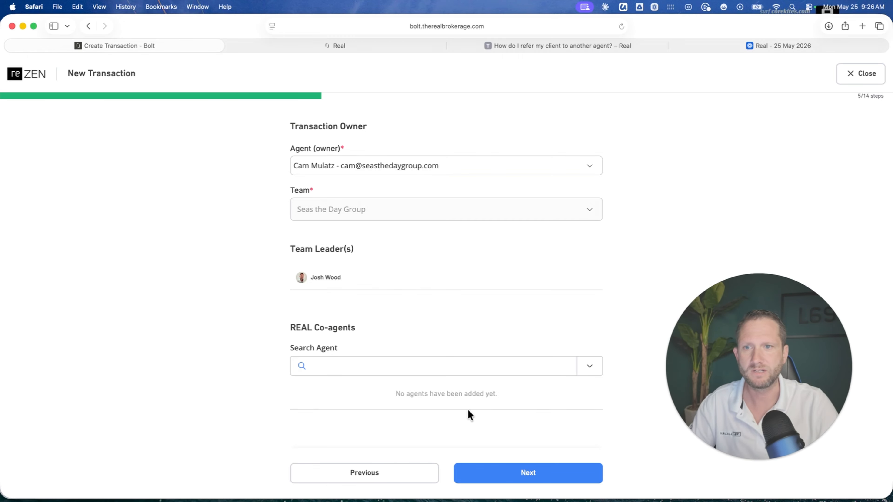
# - Keep the prefilled transaction owner and team, and fill in the external agent's name, contact details and brokerage
pyautogui.click(537, 476)
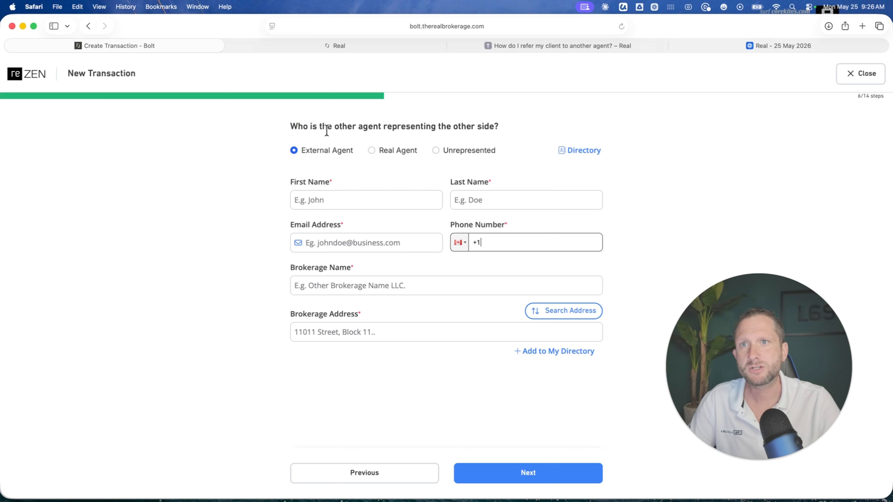
pyautogui.click(329, 199)
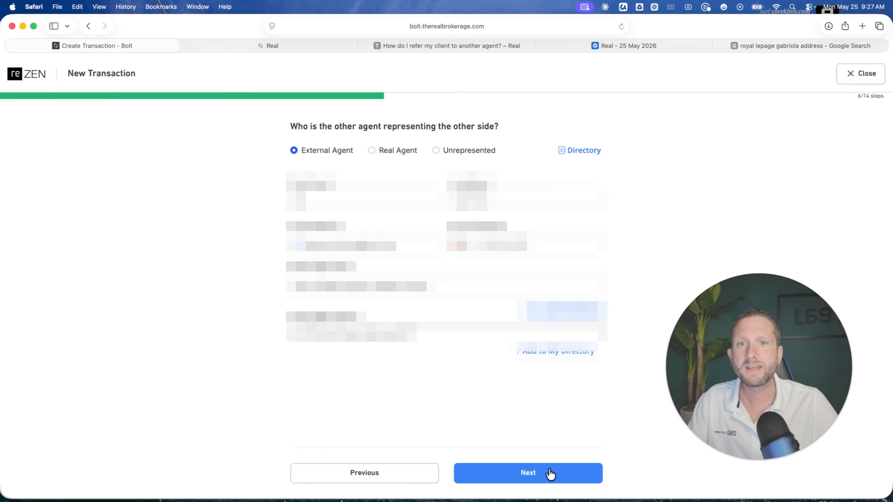
# - Continue past the external agent, keeping No for referral fee, personal deal and additional fees or rebates, with the commission split at 100%
pyautogui.click(535, 473)
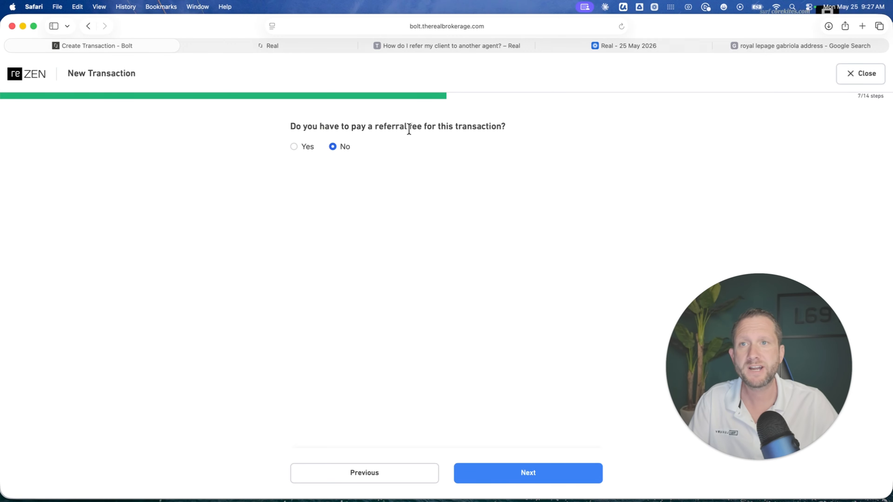
pyautogui.click(525, 475)
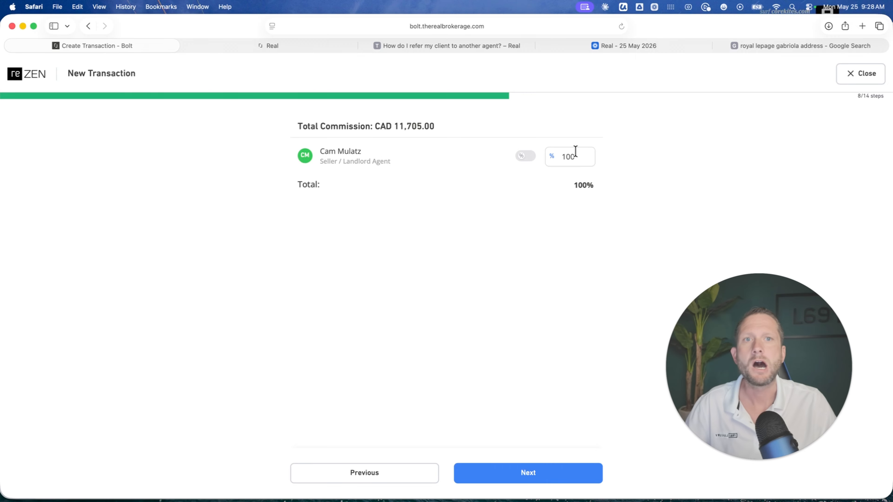
pyautogui.click(543, 477)
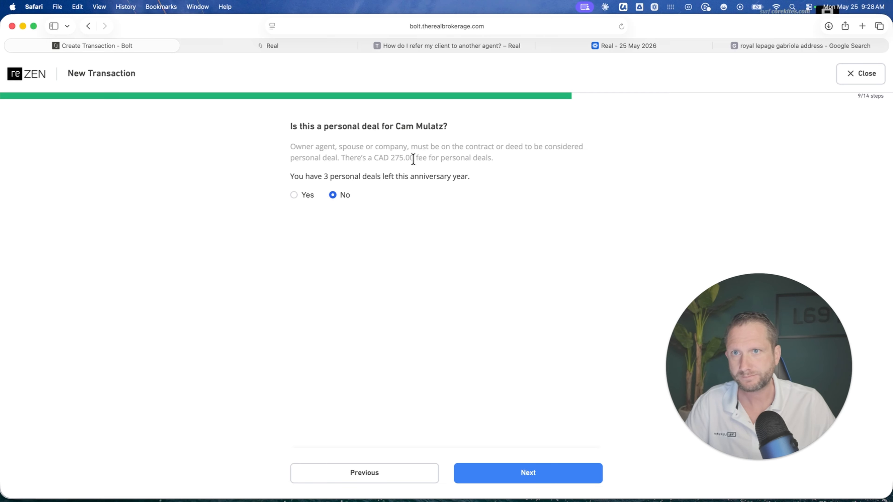
pyautogui.click(524, 478)
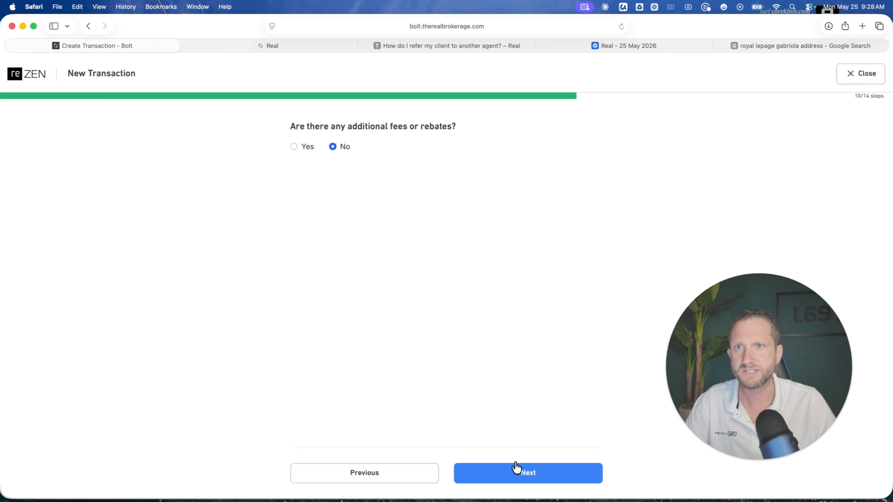
pyautogui.click(545, 479)
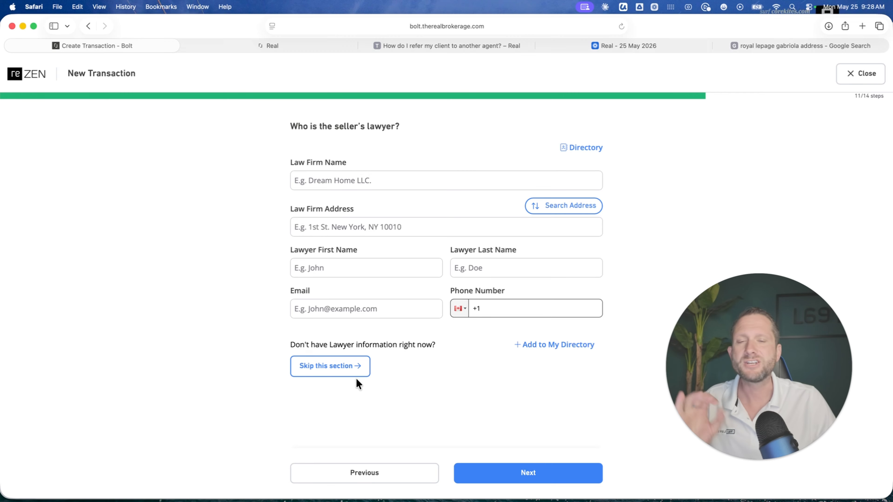
# - Skip both lawyer sections, then choose Seller's Lawyer as commission document recipient with the information marked as not yet available, and continue
pyautogui.click(341, 372)
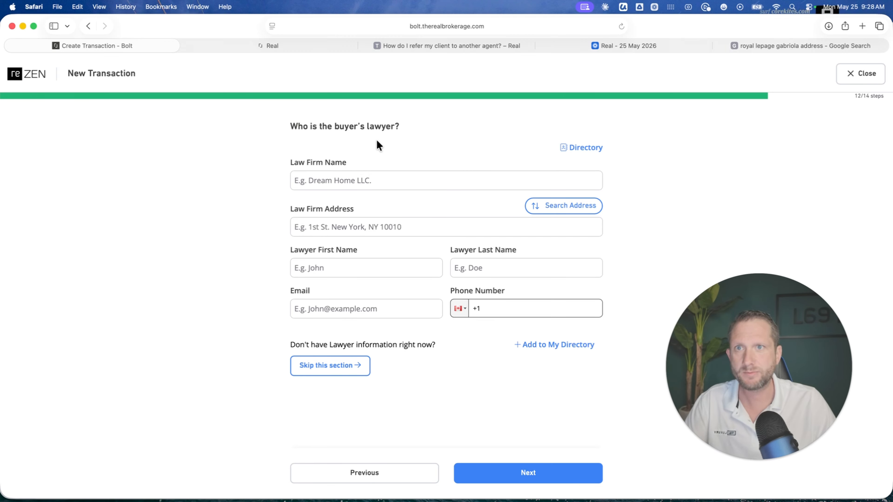
pyautogui.click(340, 370)
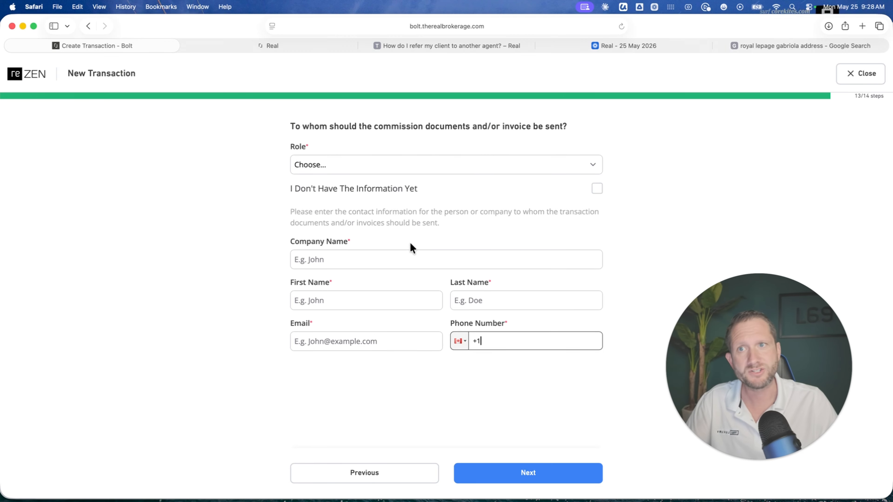
pyautogui.click(371, 172)
pyautogui.click(340, 175)
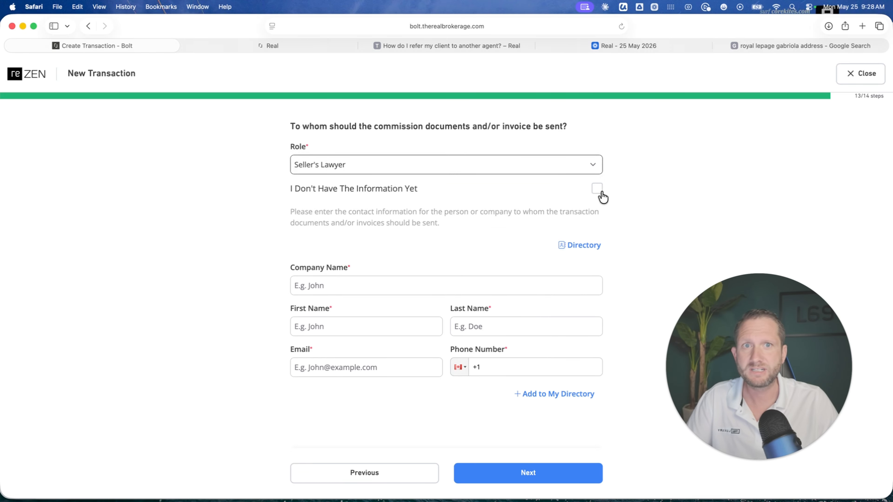
pyautogui.click(596, 193)
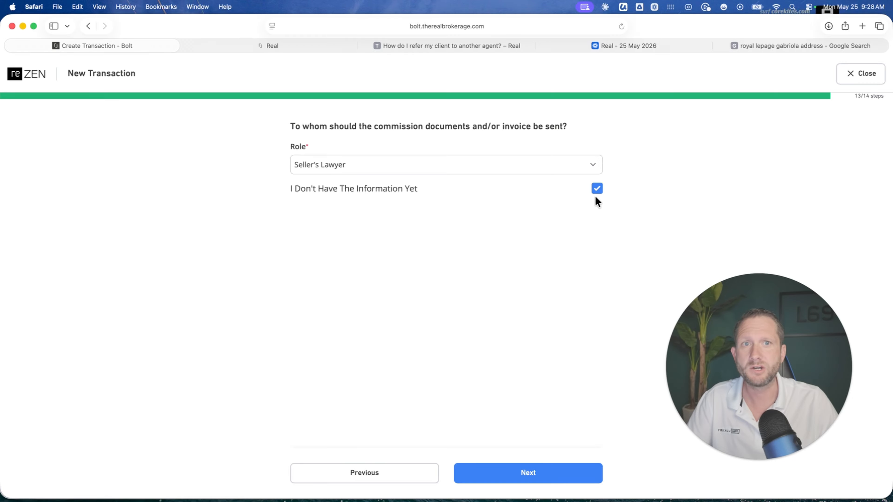
pyautogui.click(525, 481)
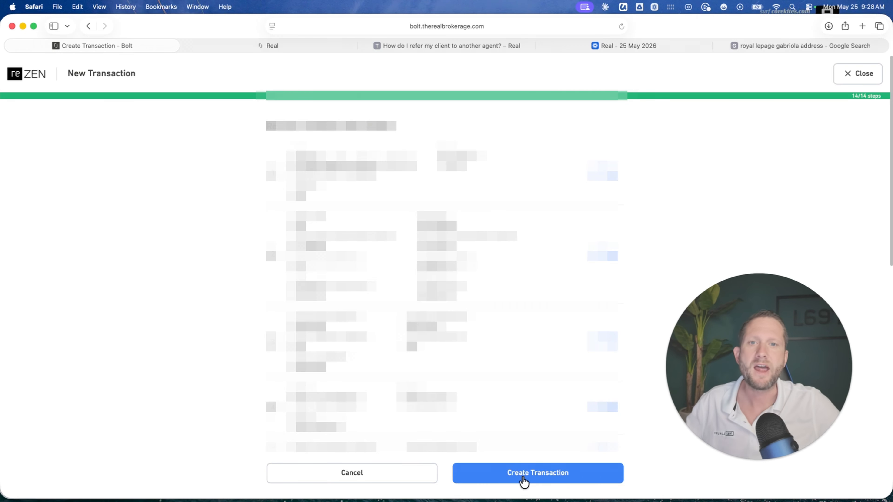
# - Review the transaction information, then create the transaction and confirm its creation
pyautogui.scroll(-1, 467, 221)
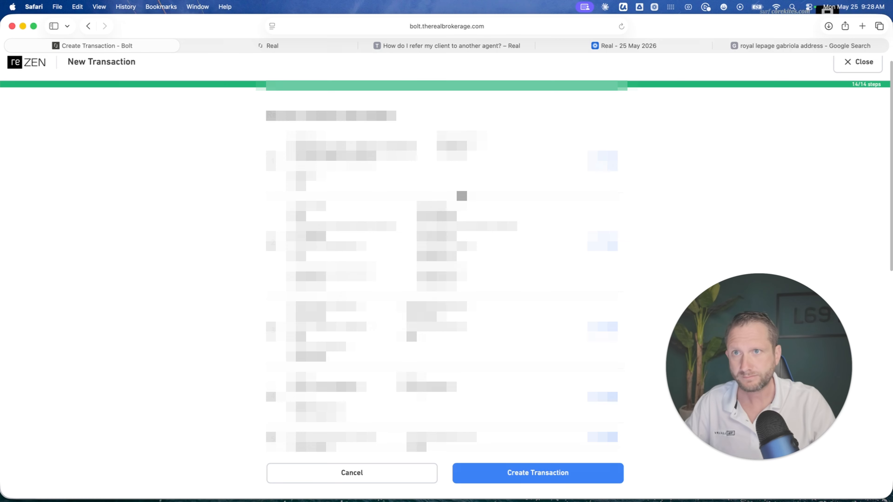
pyautogui.scroll(-1, 422, 252)
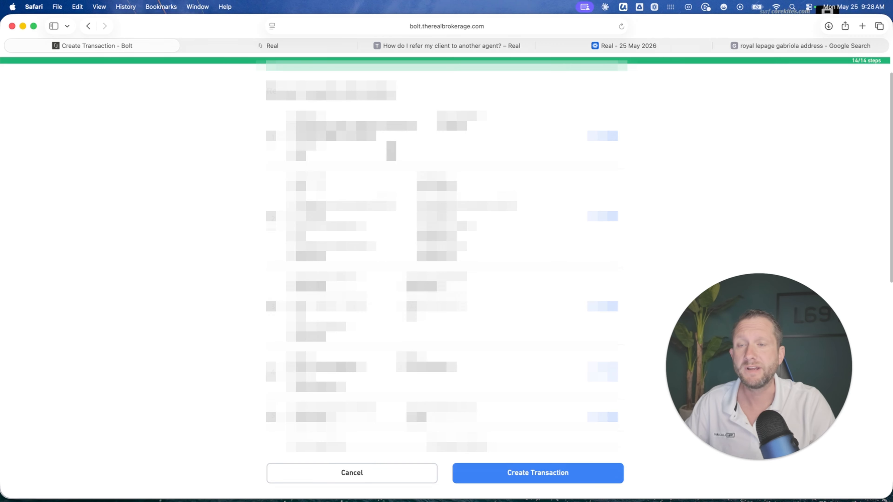
pyautogui.scroll(-2, 445, 254)
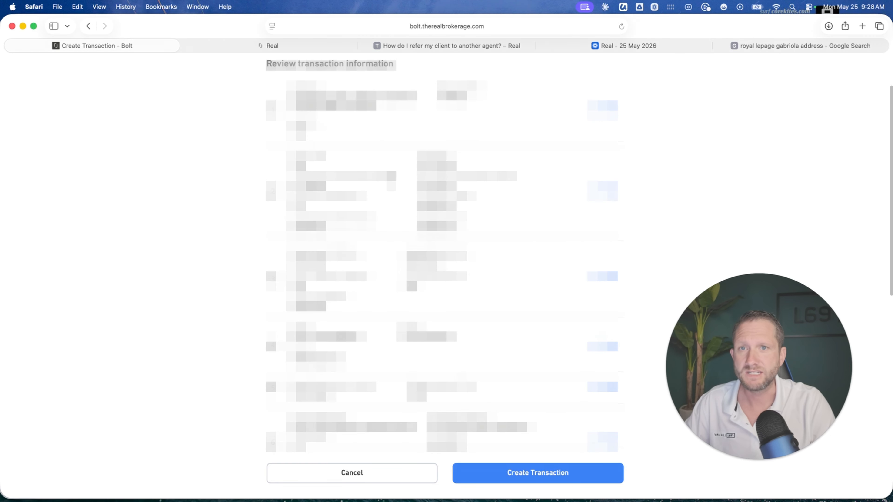
pyautogui.scroll(-3, 442, 256)
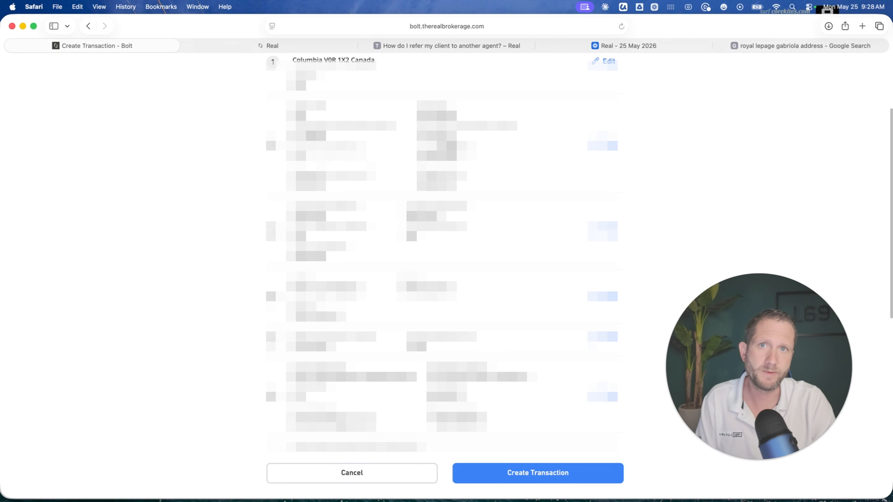
pyautogui.scroll(-5, 442, 253)
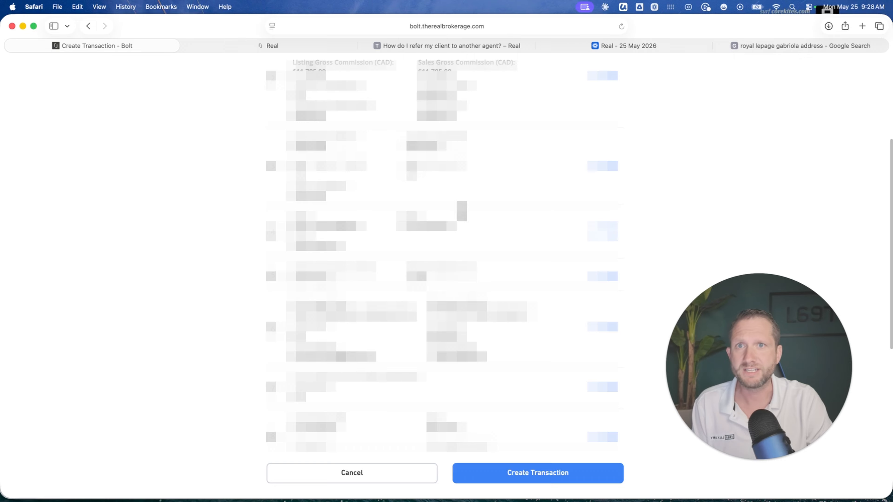
pyautogui.scroll(-3, 462, 211)
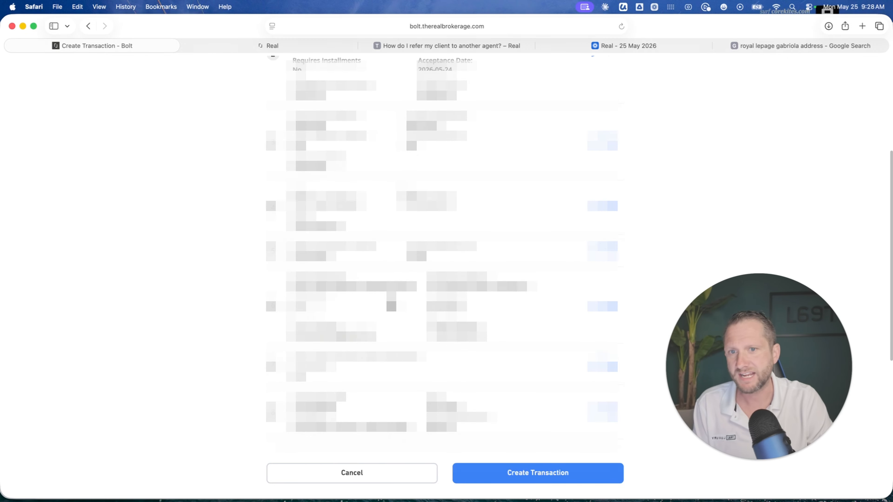
pyautogui.click(528, 477)
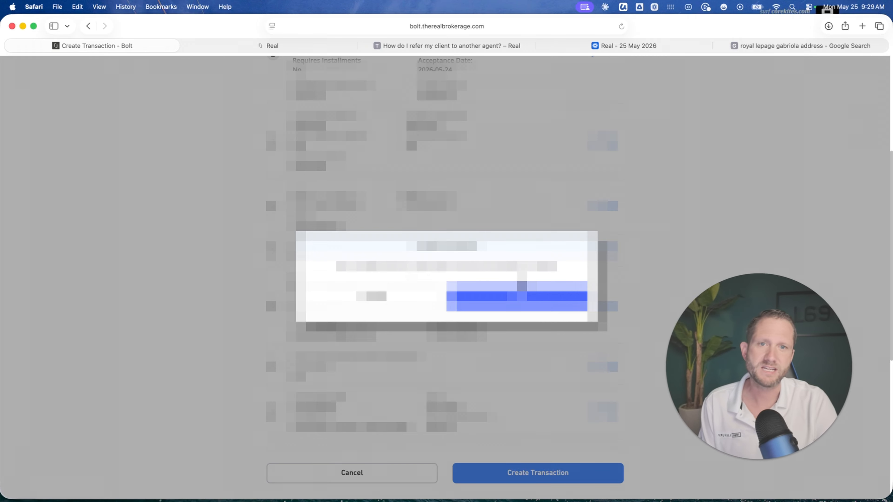
pyautogui.click(522, 294)
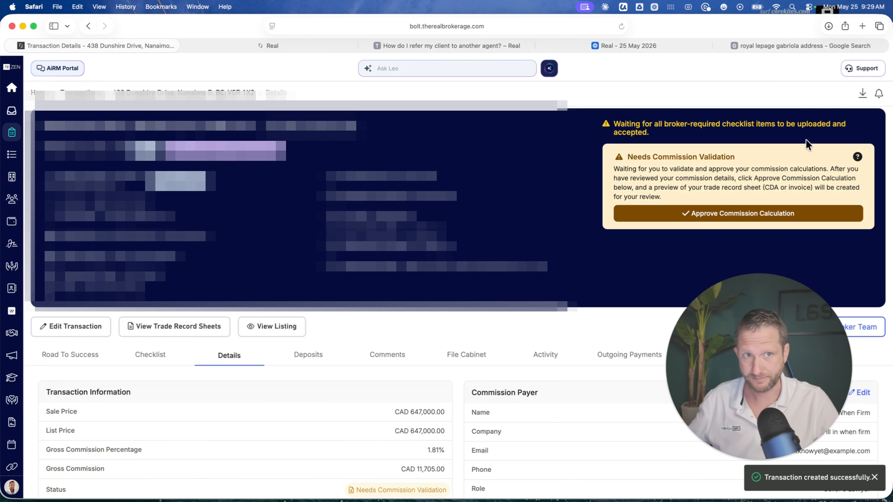
# - In the new transaction's checklist, upload the documents for Contract Of Purchase And Sale and Disclosure To Sellers Of Expected Remuneration
pyautogui.scroll(-3, 802, 143)
pyautogui.scroll(-1, 362, 273)
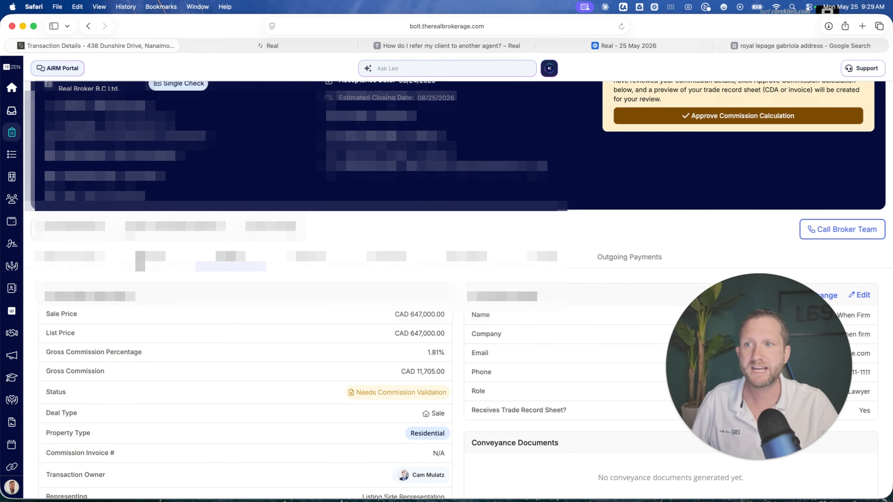
pyautogui.click(150, 257)
pyautogui.scroll(-10, 385, 310)
pyautogui.scroll(-2, 385, 311)
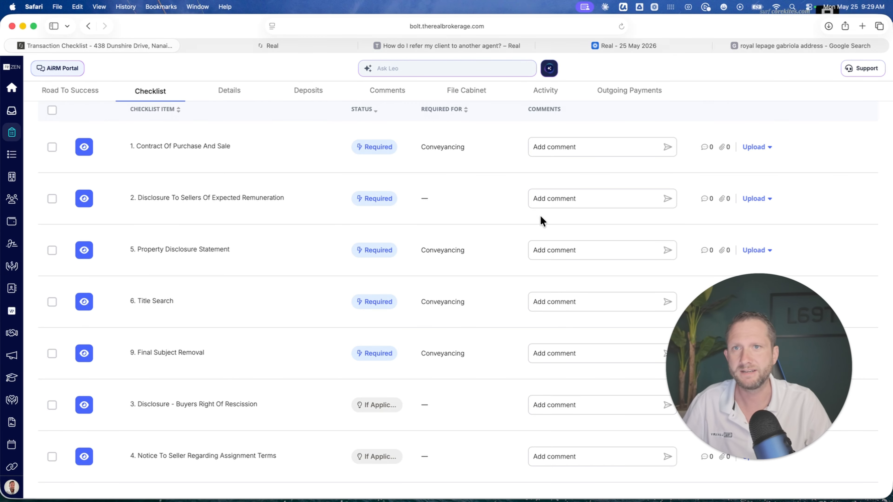
pyautogui.scroll(1, 549, 211)
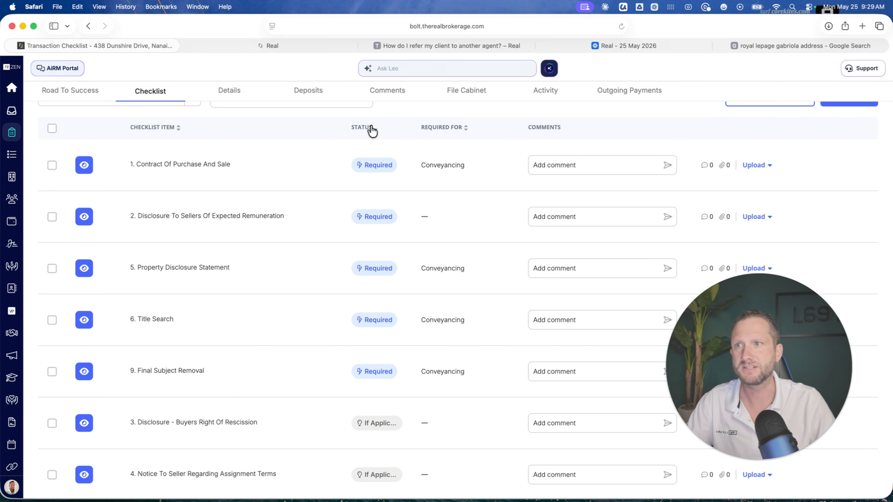
pyautogui.moveTo(0, 165); pyautogui.dragTo(593, 166)
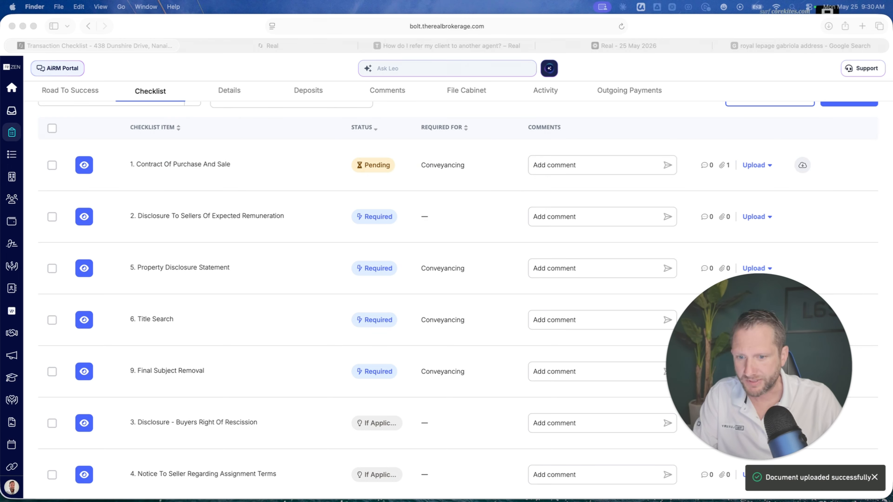
pyautogui.moveTo(0, 155); pyautogui.dragTo(516, 220)
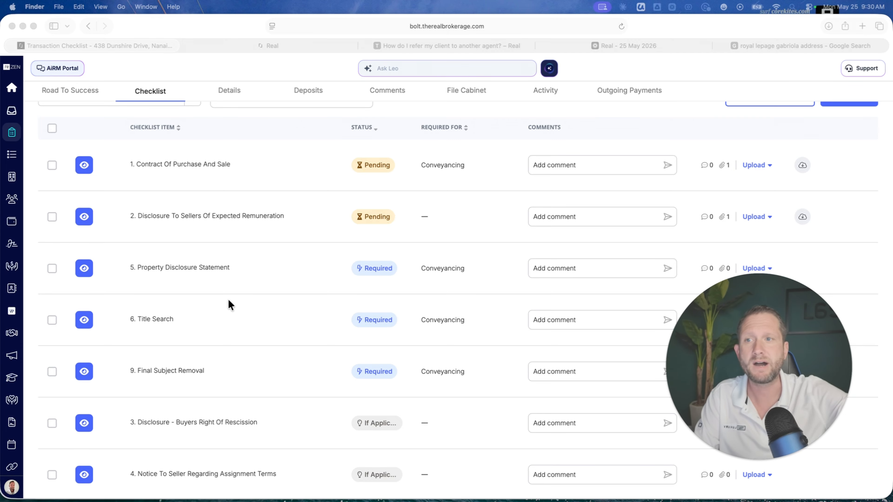
# - Open the list of own transactions and look through its entries
pyautogui.scroll(10, 280, 262)
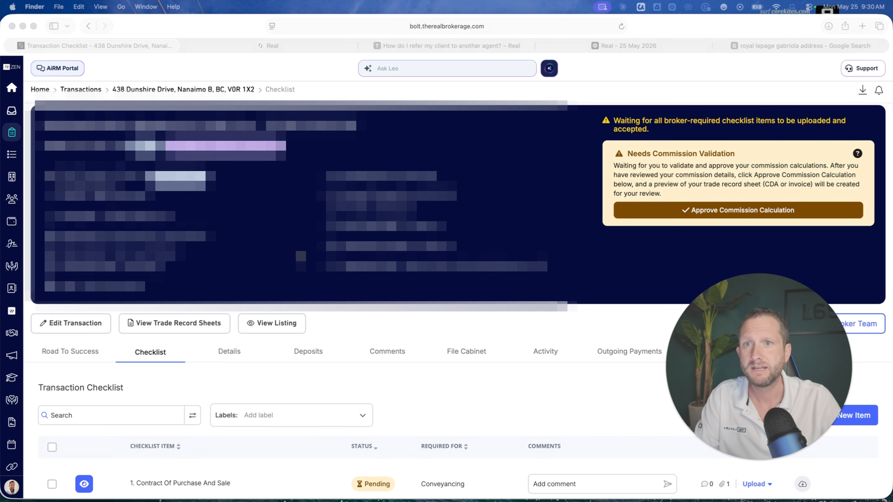
pyautogui.click(12, 133)
pyautogui.scroll(-5, 331, 266)
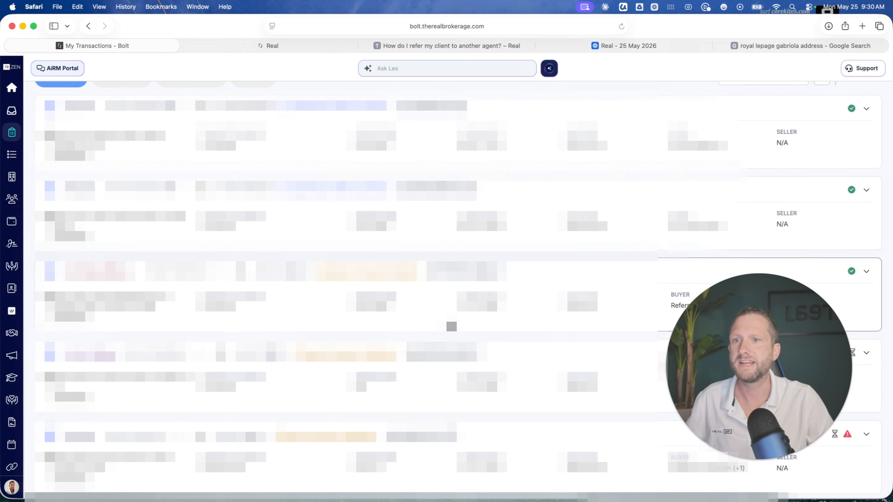
pyautogui.scroll(-5, 451, 327)
pyautogui.scroll(-10, 452, 326)
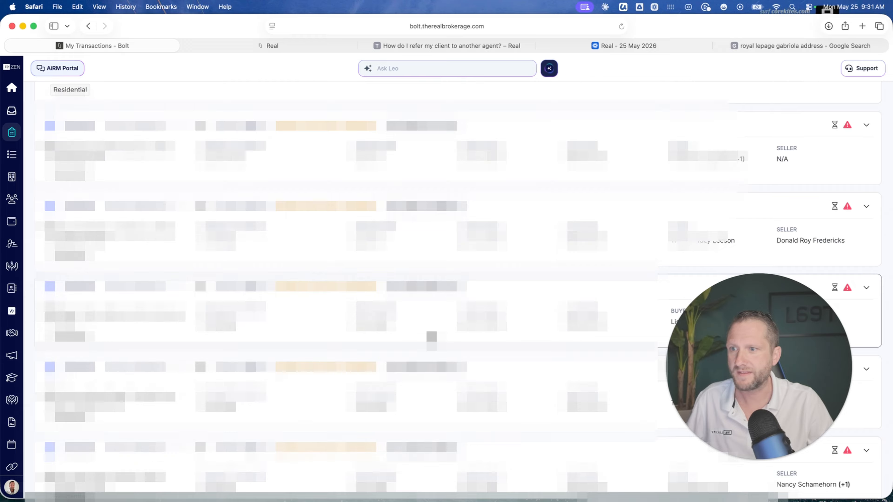
pyautogui.scroll(-3, 432, 337)
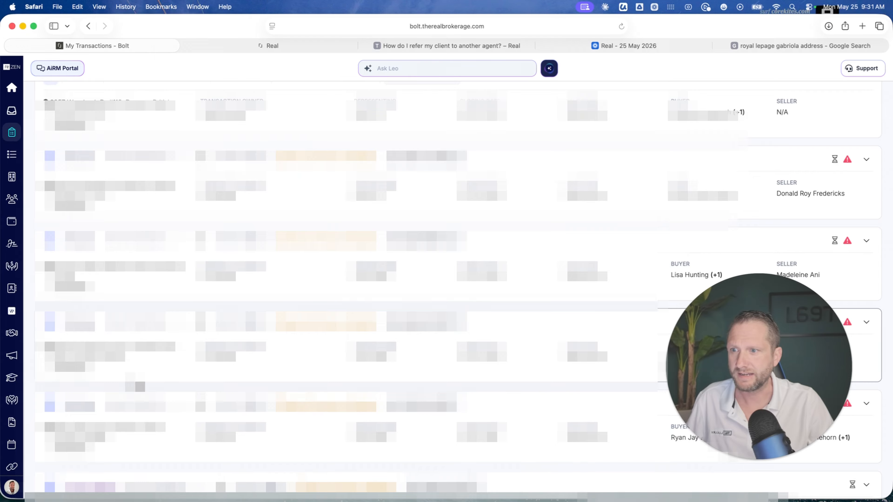
pyautogui.scroll(-6, 140, 387)
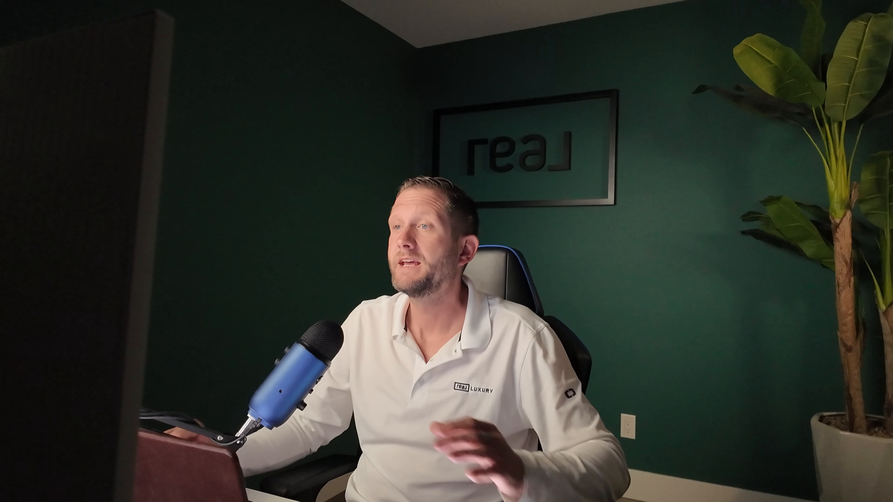